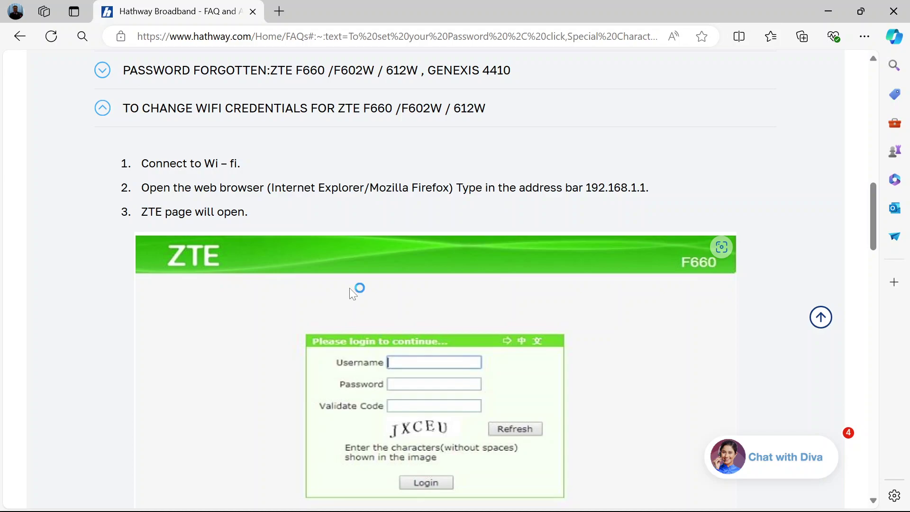
pyautogui.scroll(-1, 349, 288)
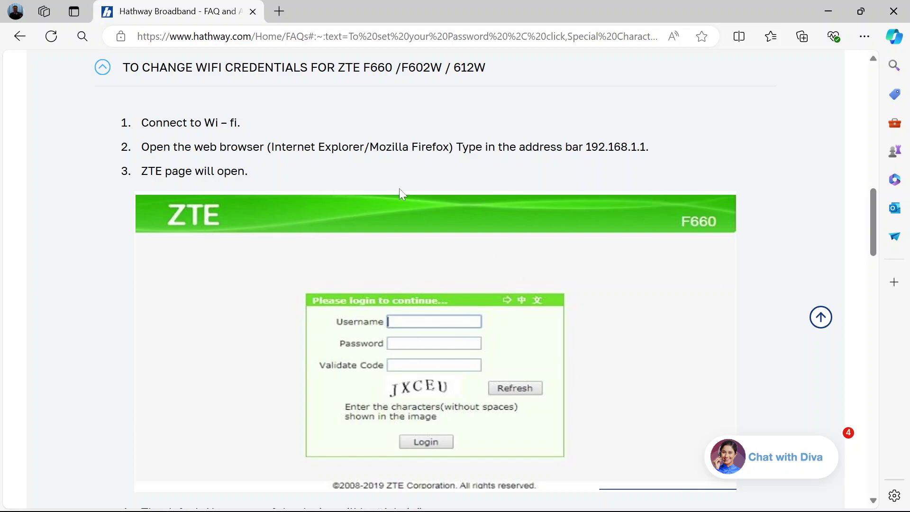
pyautogui.scroll(-1, 385, 257)
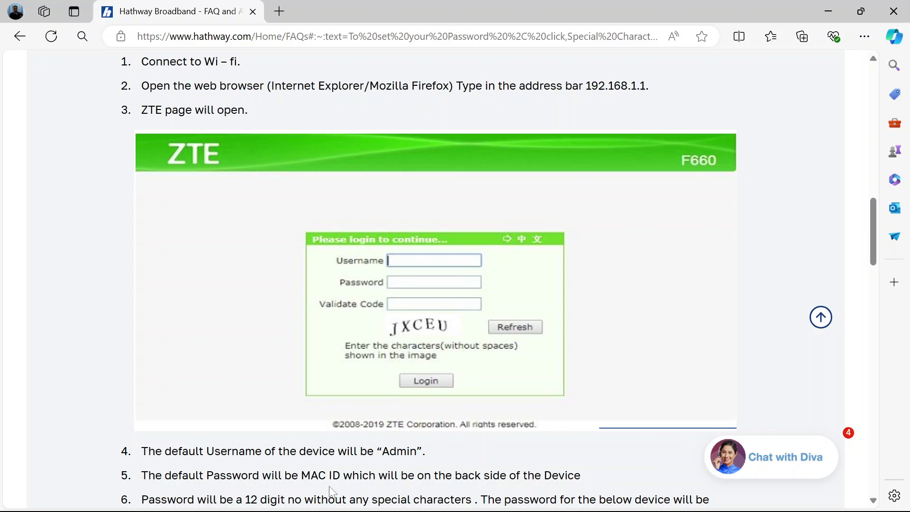
pyautogui.scroll(-1, 329, 489)
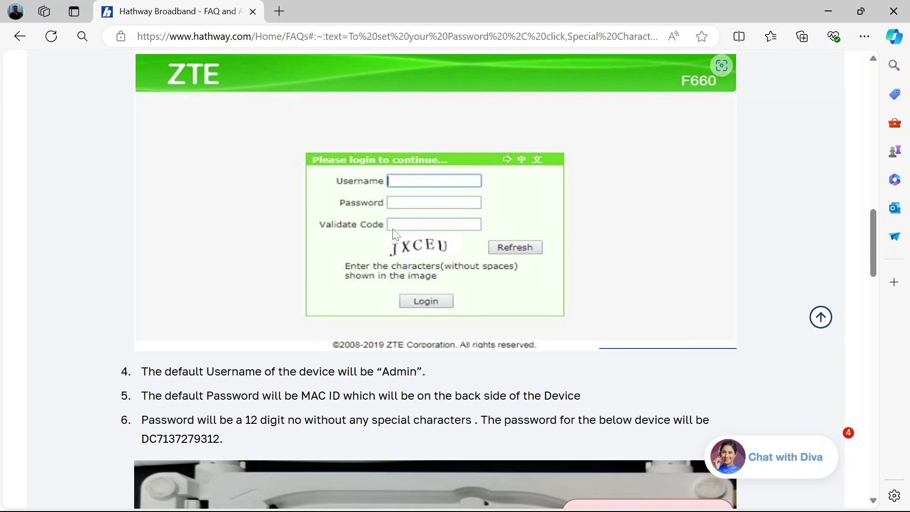
pyautogui.moveTo(435, 281)
pyautogui.scroll(-2, 419, 383)
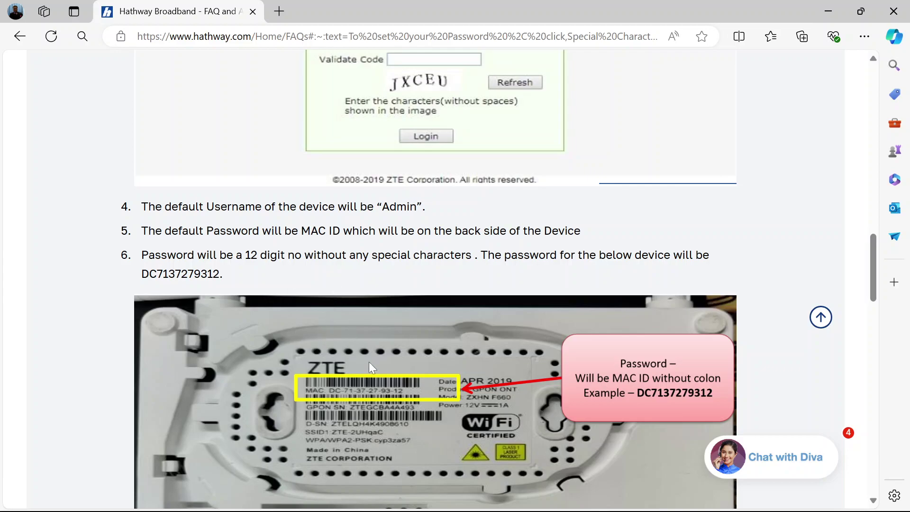
pyautogui.moveTo(435, 483)
pyautogui.scroll(-1, 399, 414)
pyautogui.scroll(1, 399, 414)
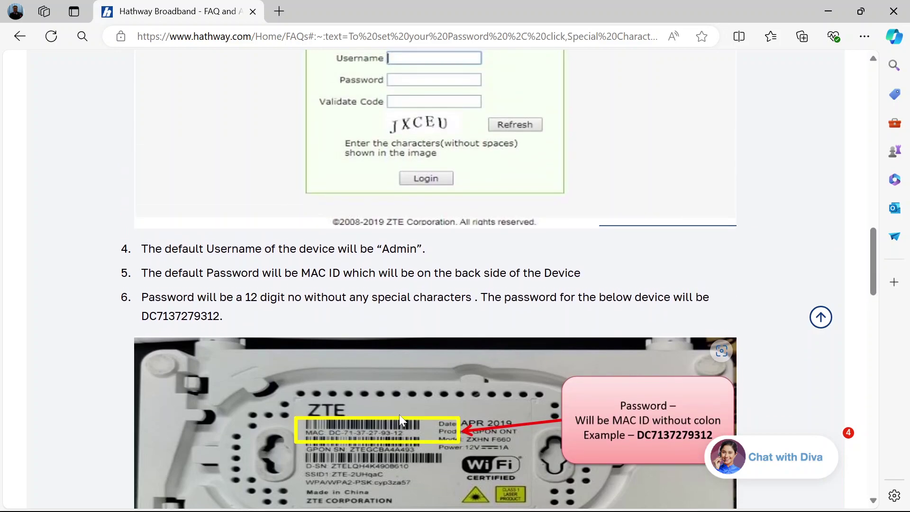
pyautogui.scroll(-1, 398, 414)
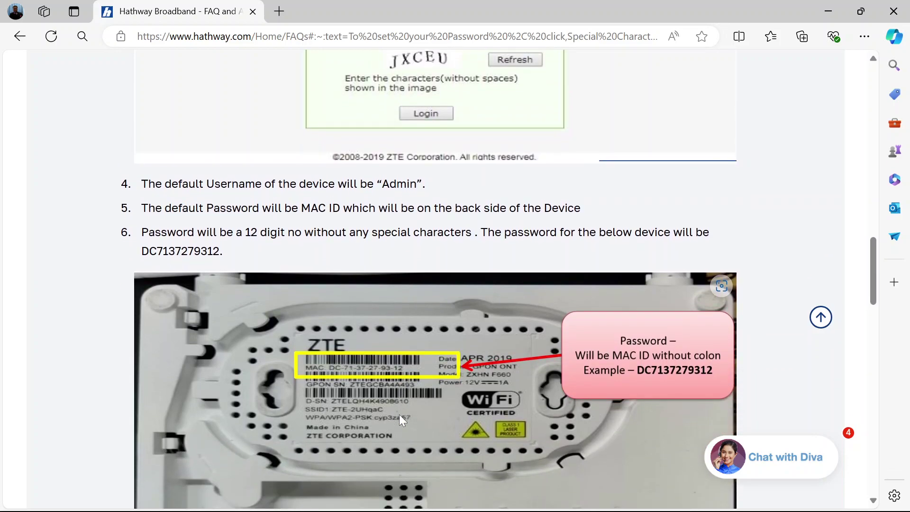
pyautogui.scroll(-3, 399, 414)
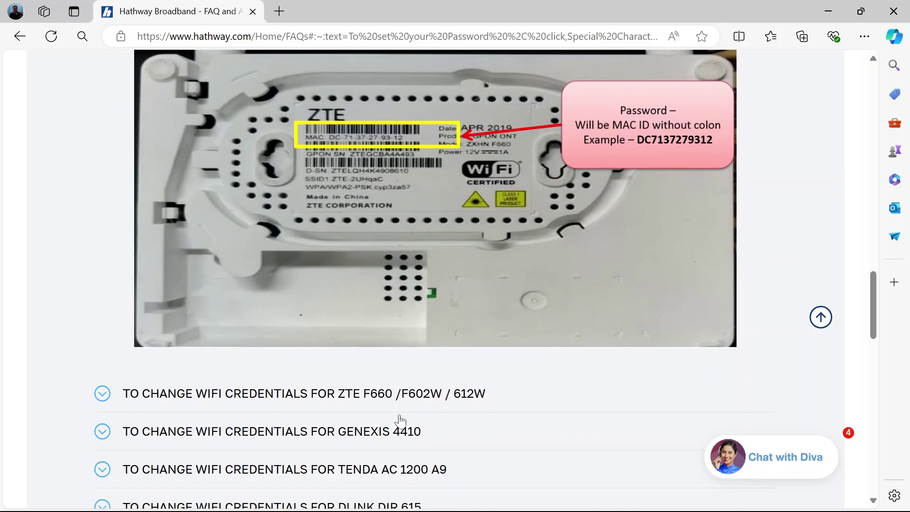
pyautogui.scroll(3, 399, 415)
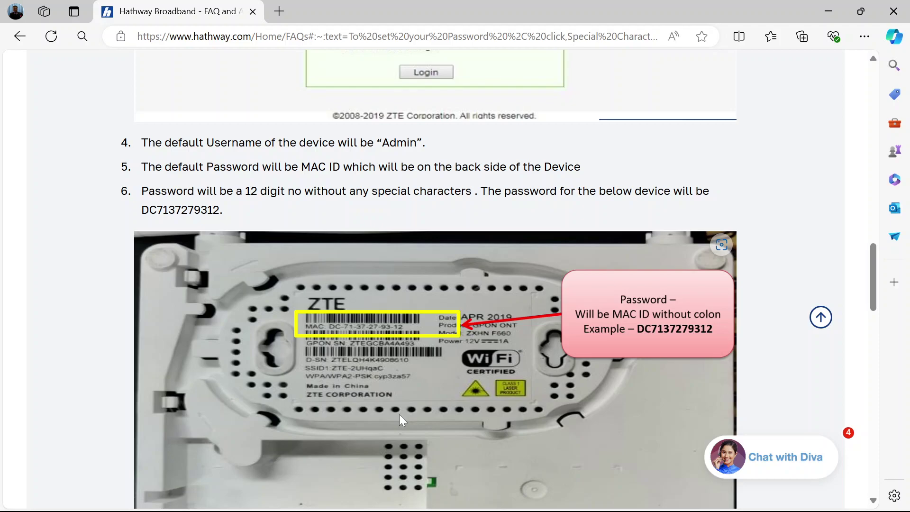
pyautogui.scroll(5, 399, 414)
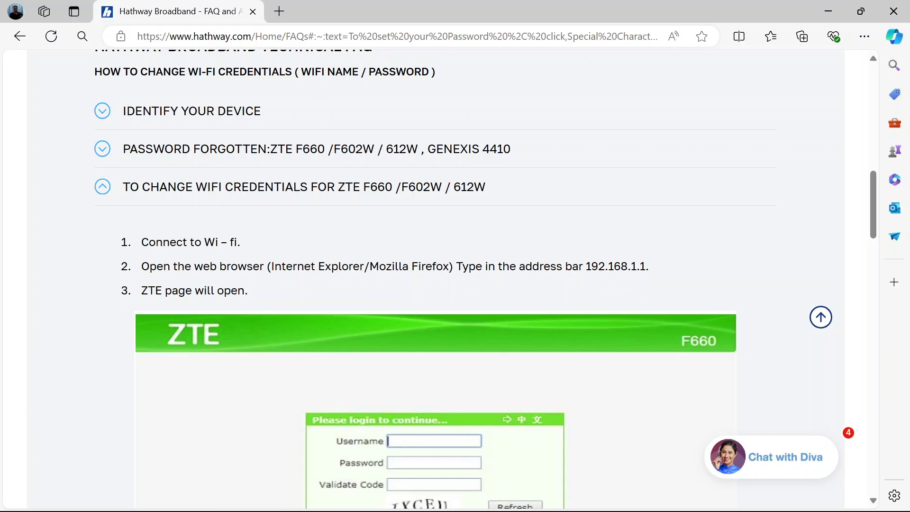
pyautogui.scroll(-4, 340, 324)
pyautogui.scroll(-5, 340, 323)
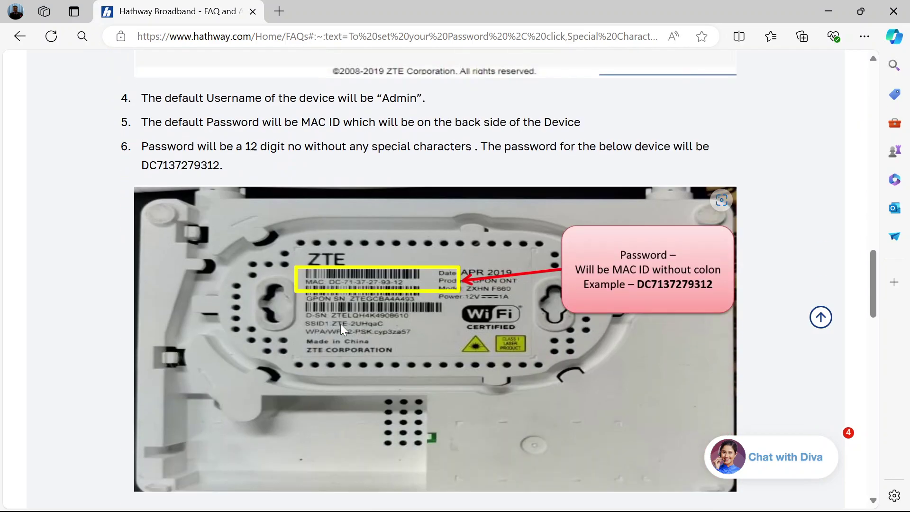